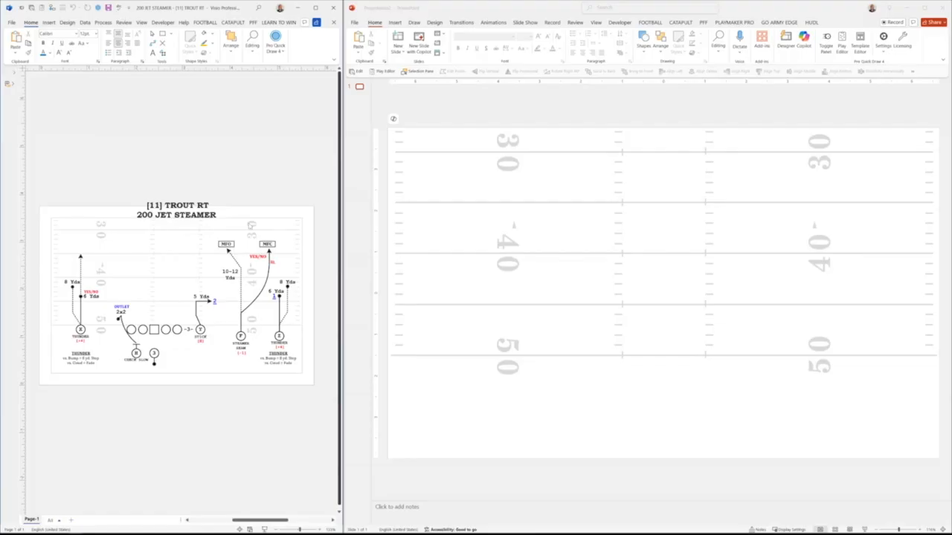
click(650, 56)
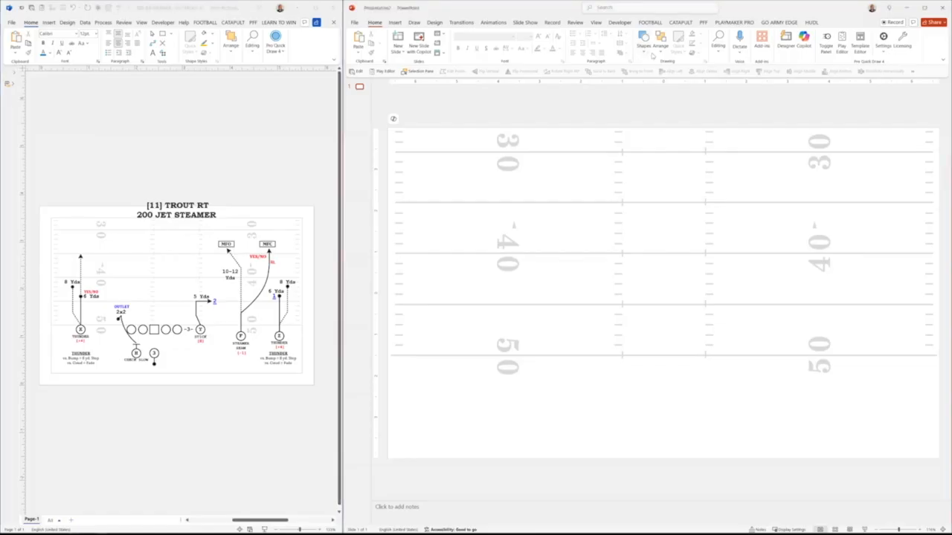
click(641, 48)
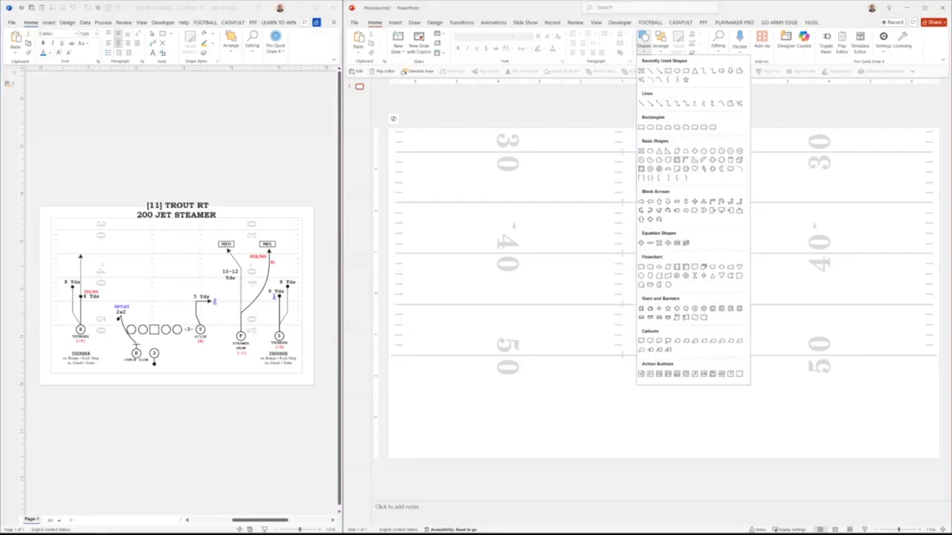
click(668, 72)
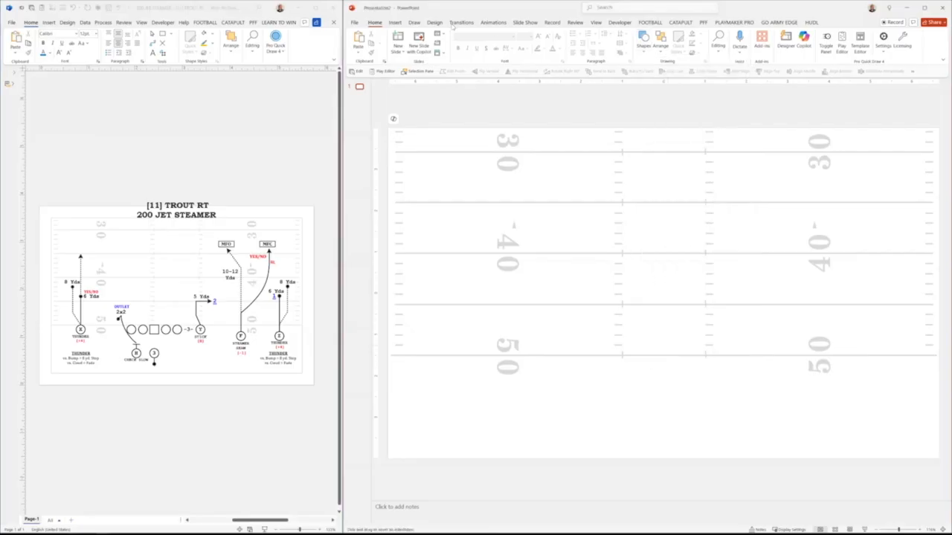
click(649, 23)
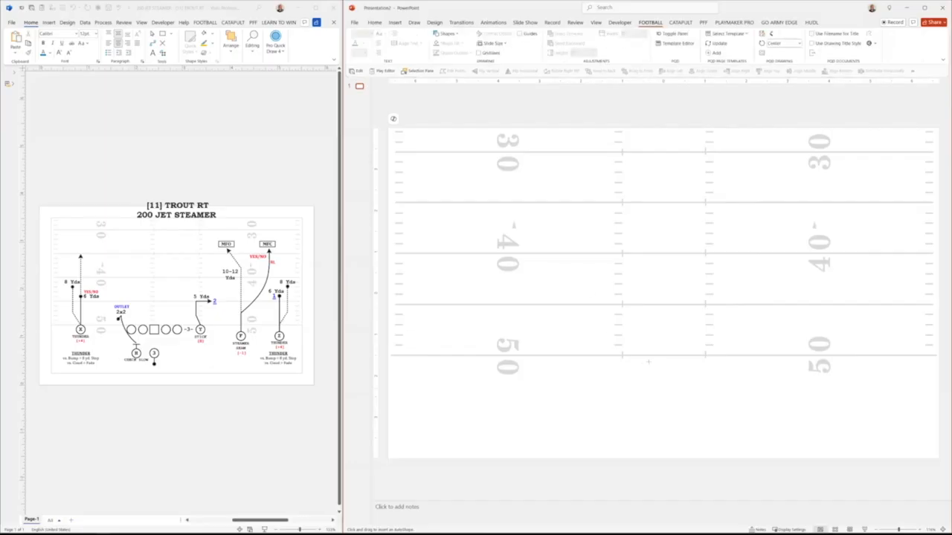
mouse_move(639, 357)
mouse_down()
mouse_move(656, 376)
mouse_move(636, 372)
mouse_move(625, 389)
mouse_move(608, 389)
mouse_up()
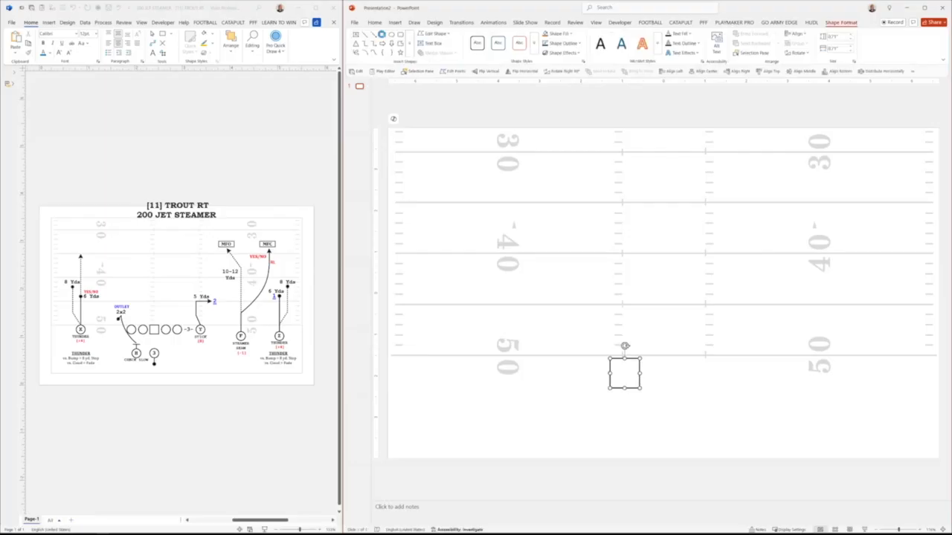
key(Escape)
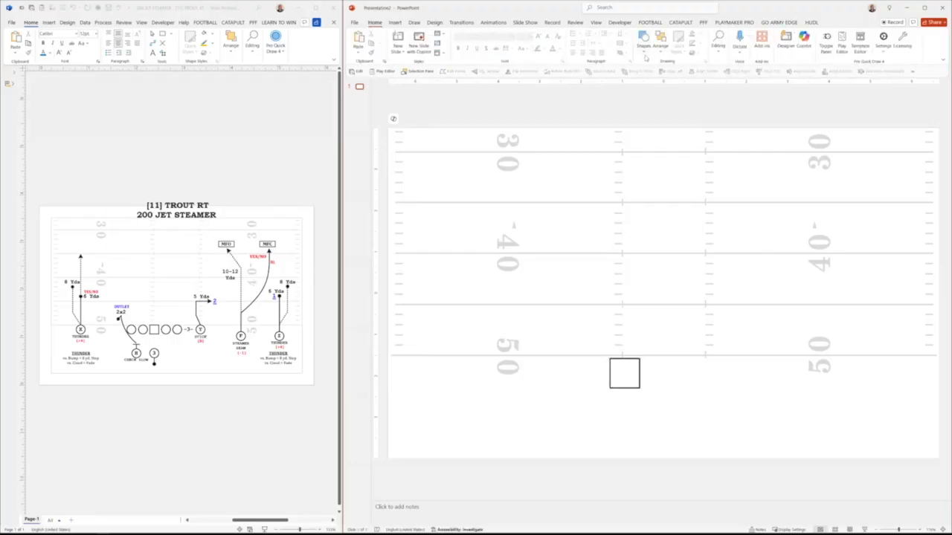
click(645, 54)
click(667, 75)
drag(556, 220, 581, 248)
drag(532, 193, 699, 427)
key(Delete)
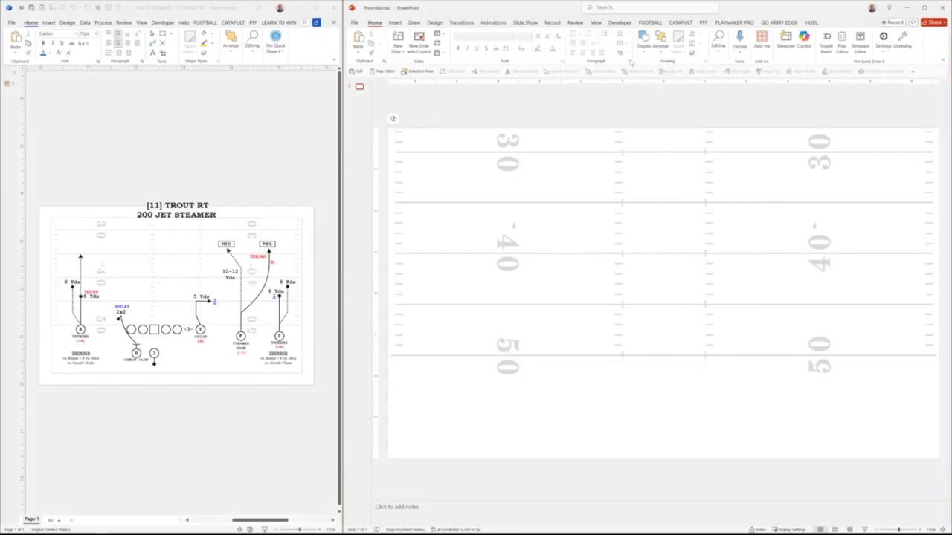
Step: Draw a square about 0.5 in wide just below the 50-yard line at the left hash mark
click(643, 39)
click(644, 74)
mouse_move(601, 366)
mouse_down()
mouse_move(620, 388)
mouse_move(633, 368)
mouse_up()
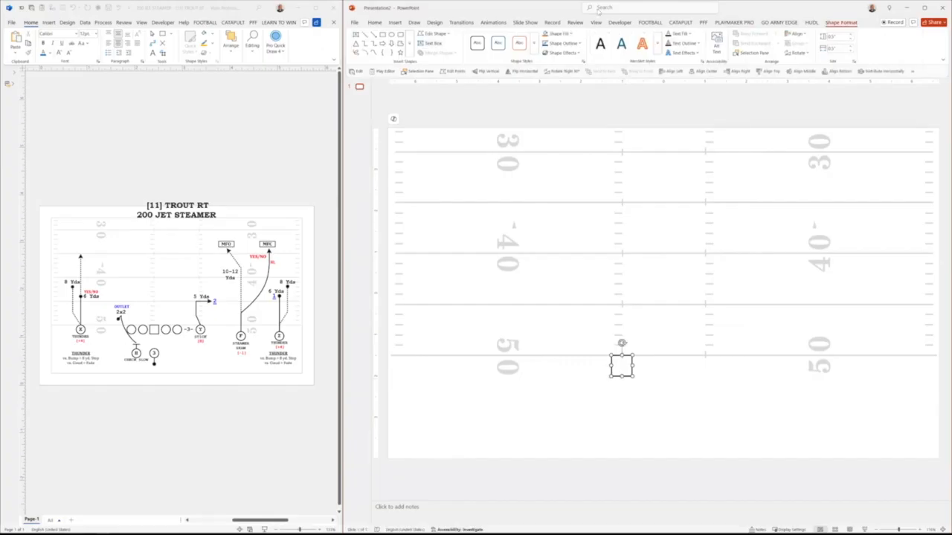
Step: Set the square's width and height to 0.43 in and centre it on the left hash mark
click(650, 22)
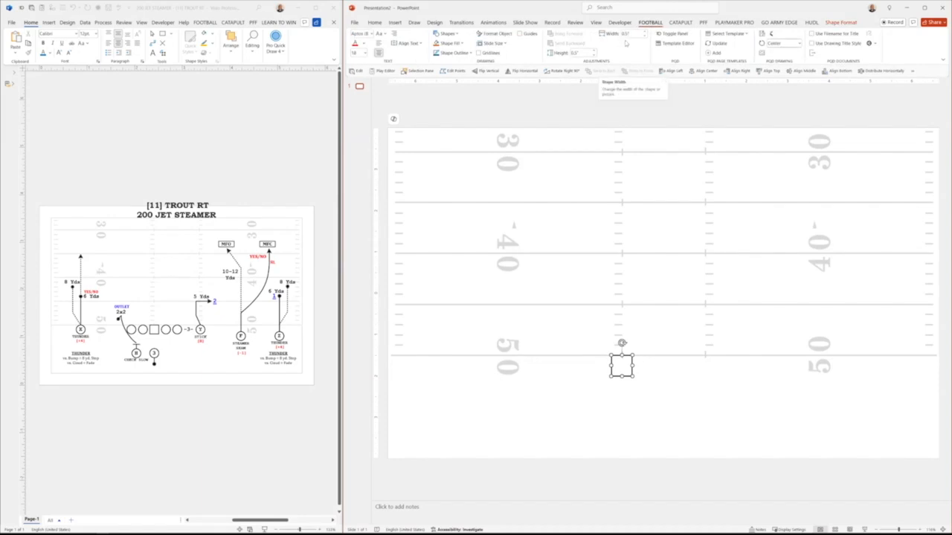
click(628, 34)
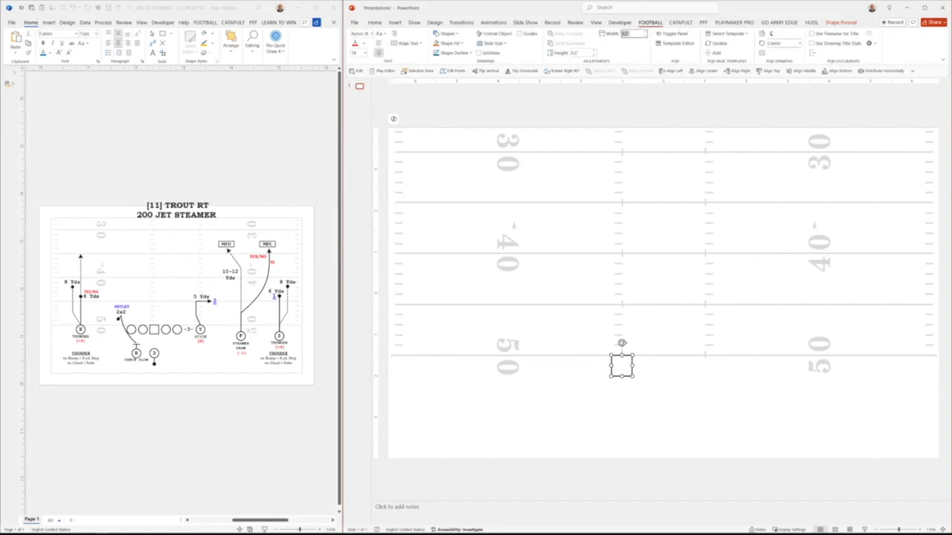
text(0)
click(579, 53)
text(0)
click(644, 375)
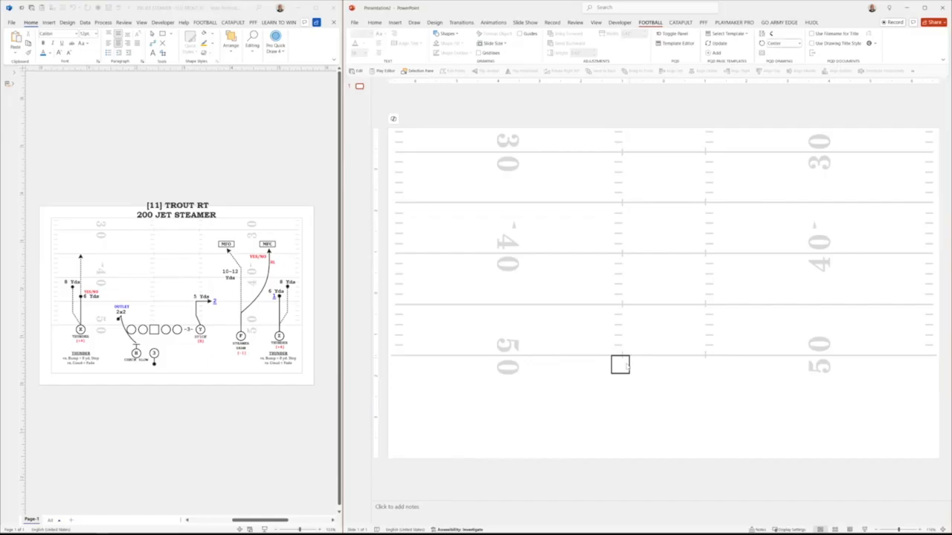
scroll(632, 363, up, 3)
click(609, 414)
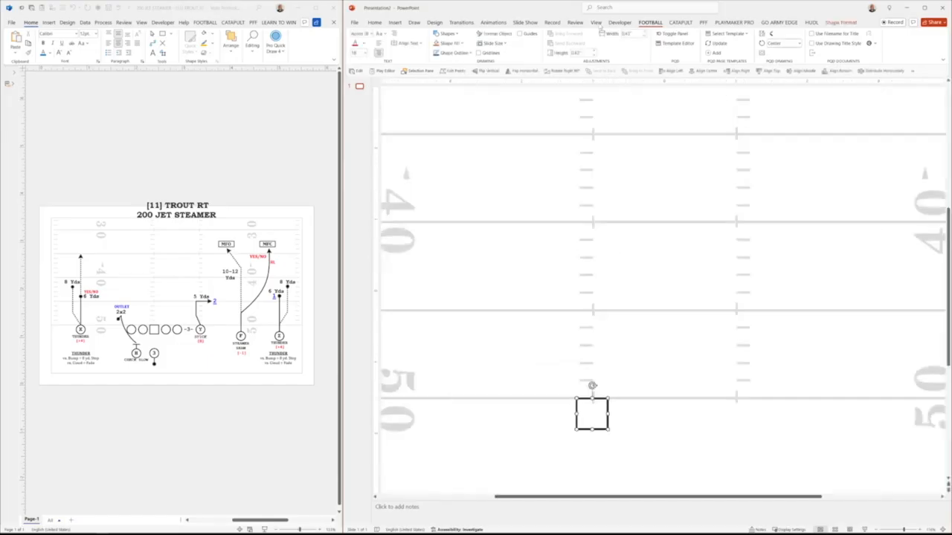
Step: Draw a circle about 0.38 in wide just left of the square, below the 50-yard line
click(374, 23)
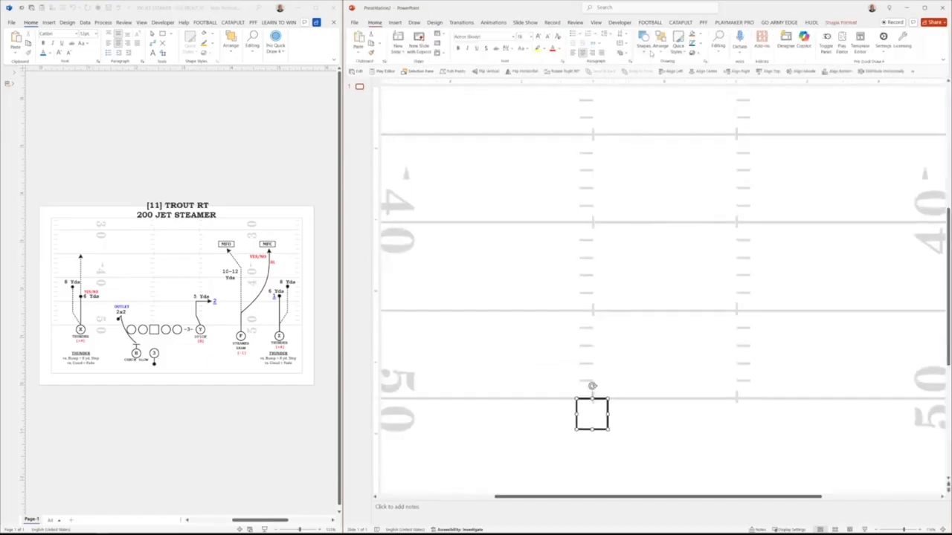
click(644, 41)
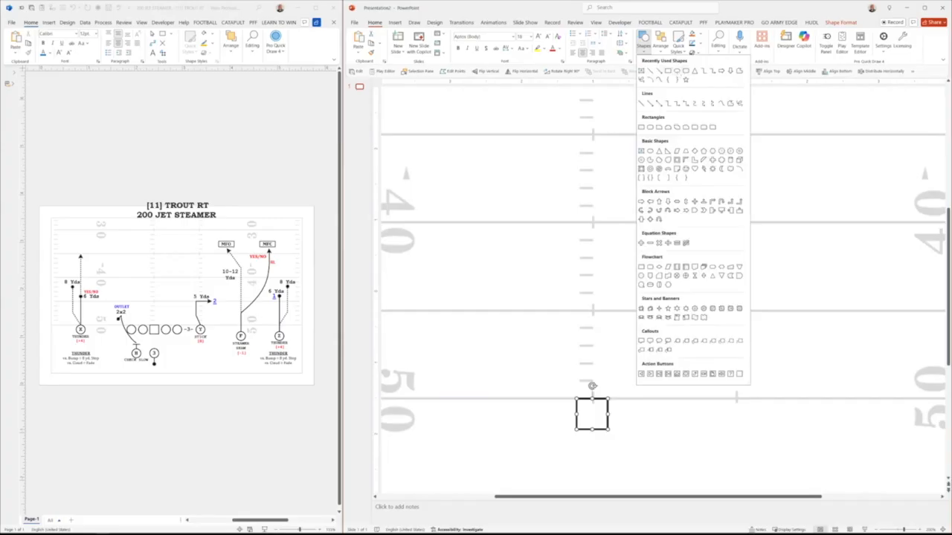
scroll(522, 409, down, 2)
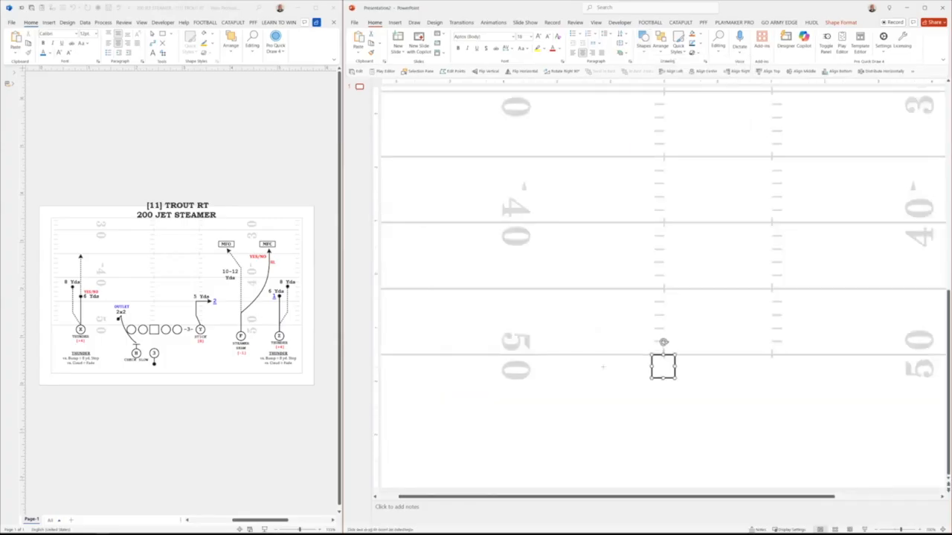
drag(608, 359, 638, 368)
Step: Set the circle's width and height to 0.43 in to match the square
click(650, 23)
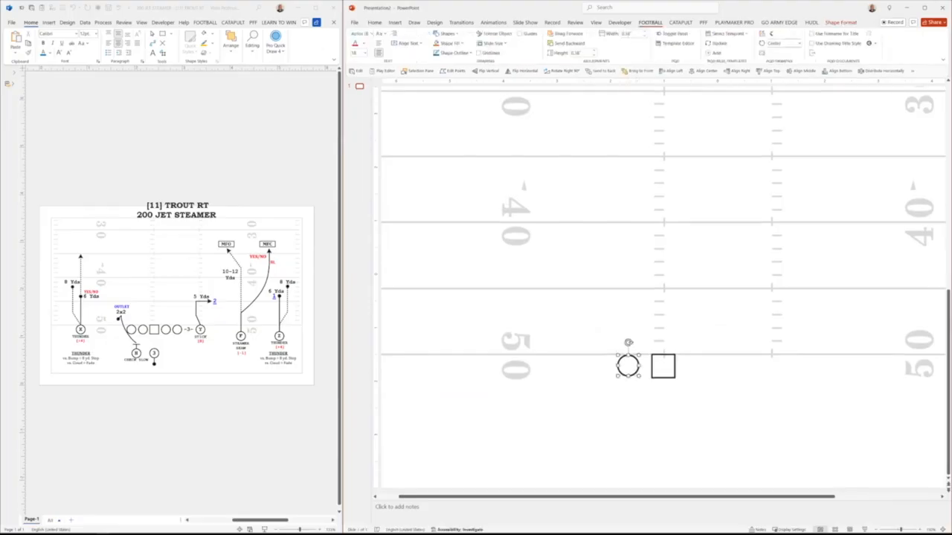
click(626, 34)
key(Tab)
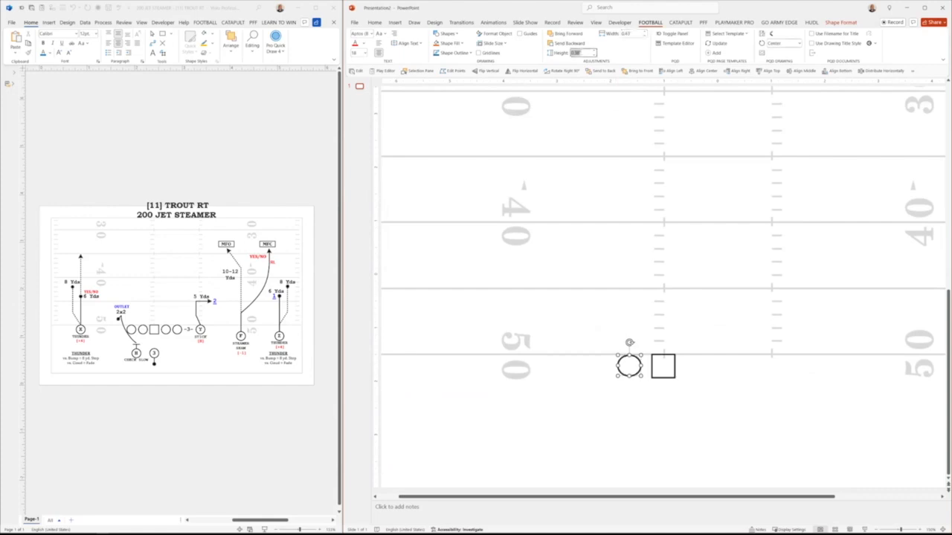
click(566, 434)
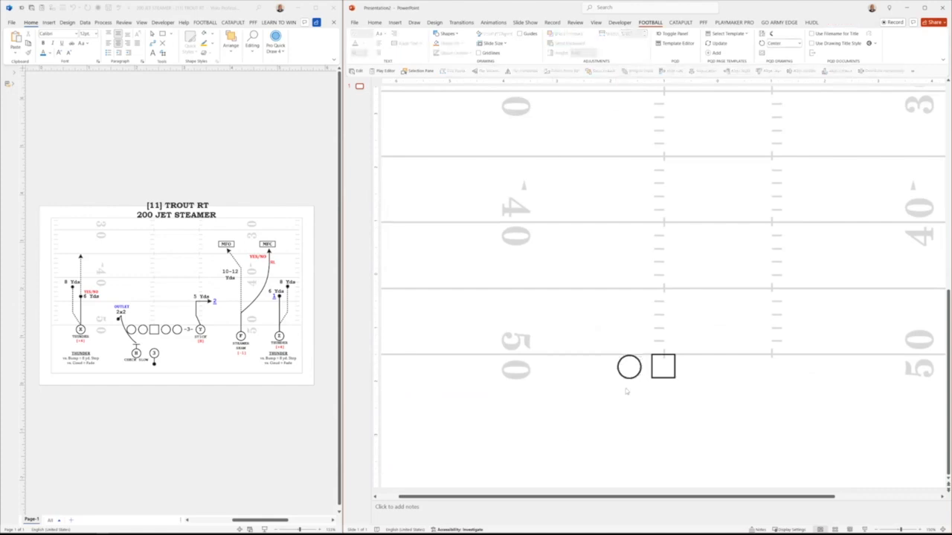
Step: Duplicate the circle three times, placing two copies right of the square and one at the far left of the row
click(637, 377)
key(ctrl+d)
key(ctrl+d)
drag(647, 395, 733, 375)
key(ctrl+d)
drag(601, 378, 603, 378)
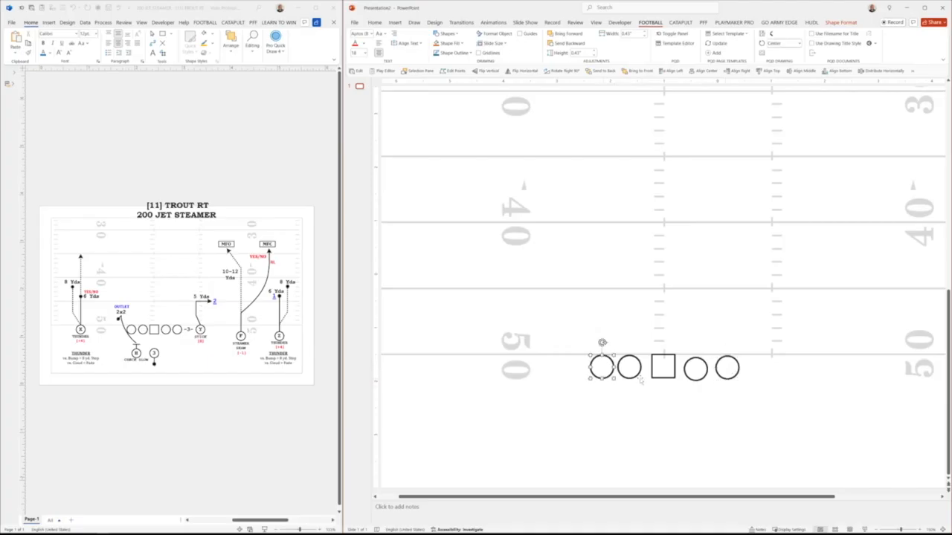
Step: Align the tops of the square and four circles and distribute them horizontally
click(637, 376)
drag(542, 337, 783, 409)
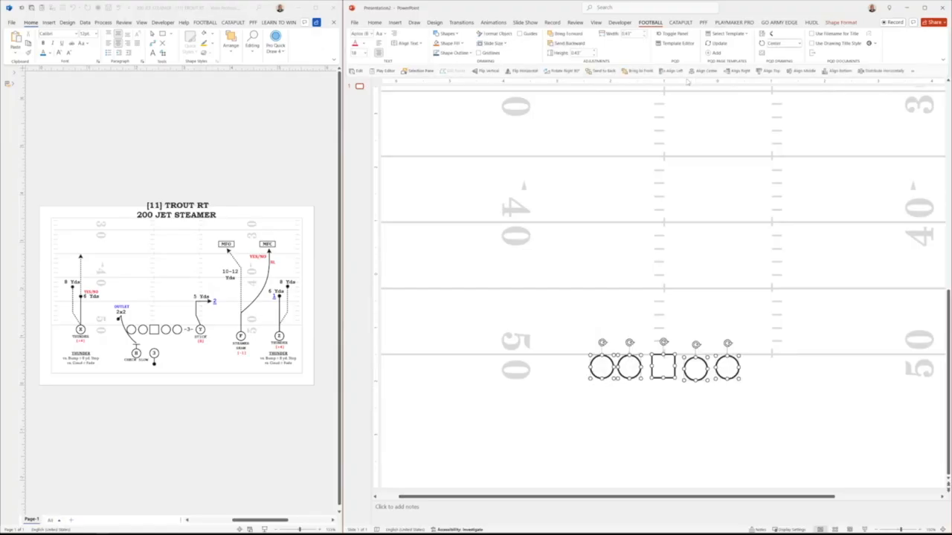
click(772, 71)
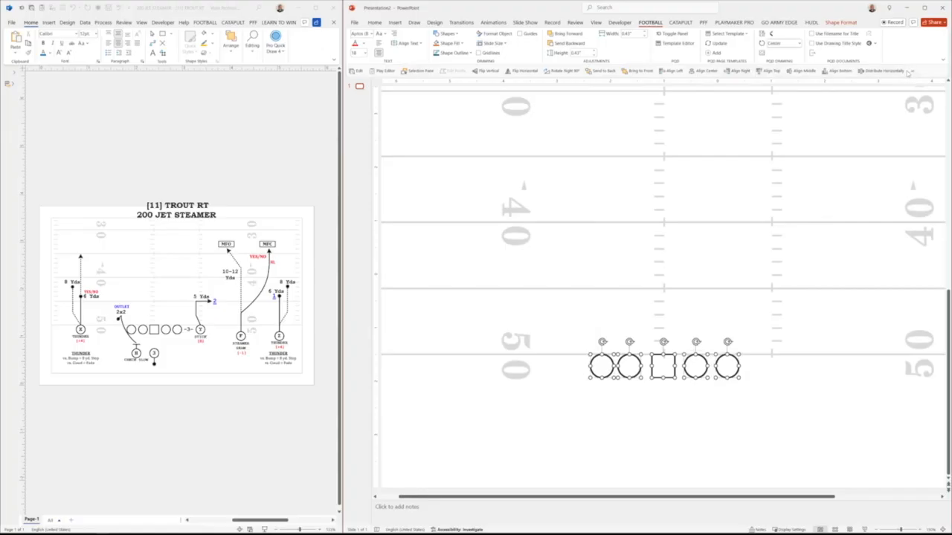
click(883, 70)
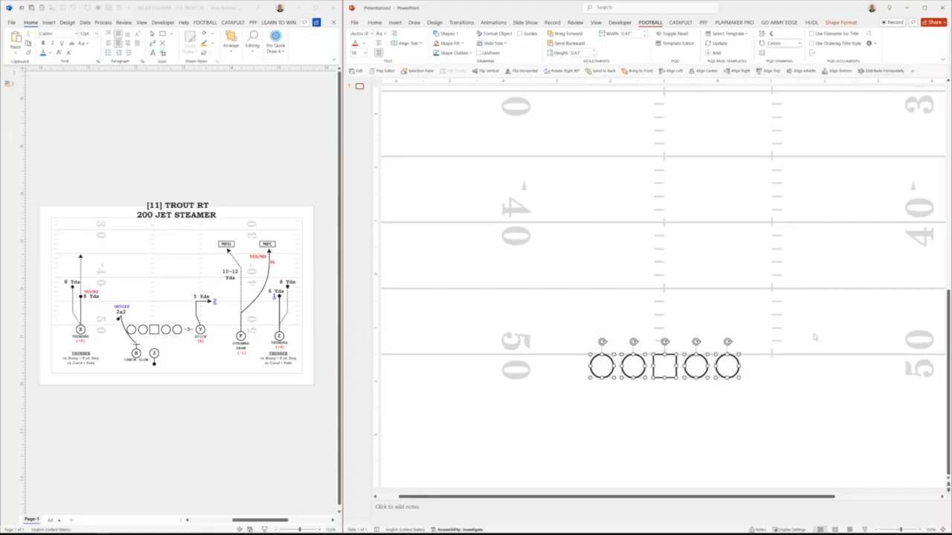
Step: Shift the whole row of five shapes so the square is centred on the left hash mark
click(766, 393)
drag(761, 404, 545, 331)
scroll(671, 296, up, 5)
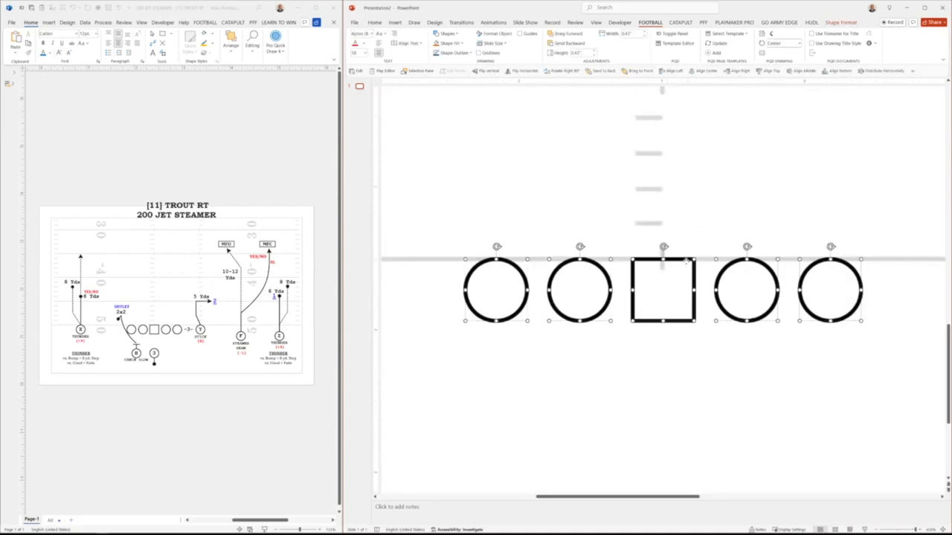
click(688, 263)
key(ctrl+a)
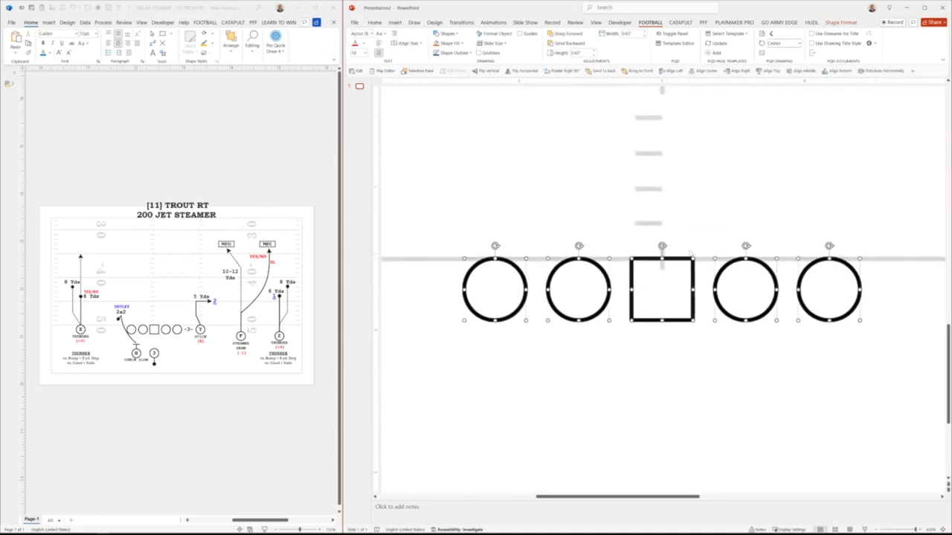
Step: Fill the square and four circles of the offensive line with white
scroll(690, 254, down, 3)
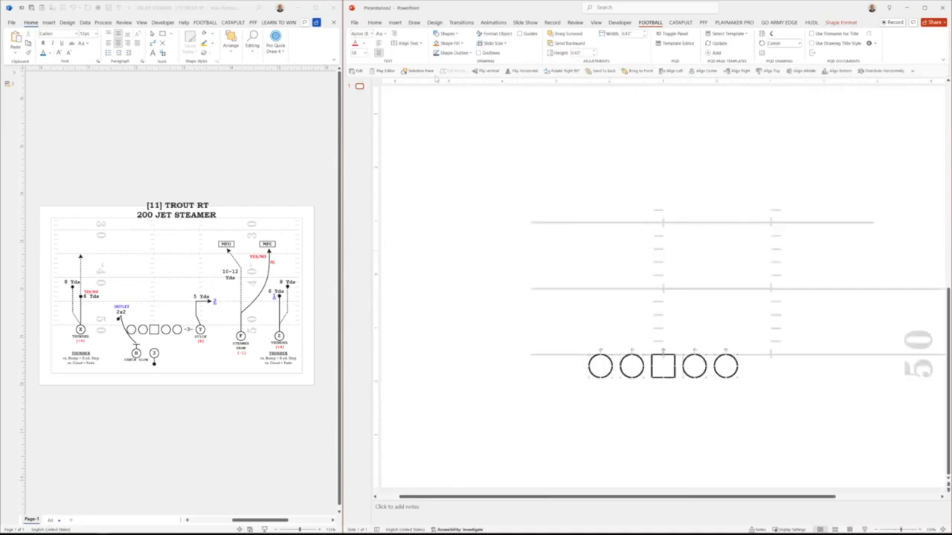
click(461, 43)
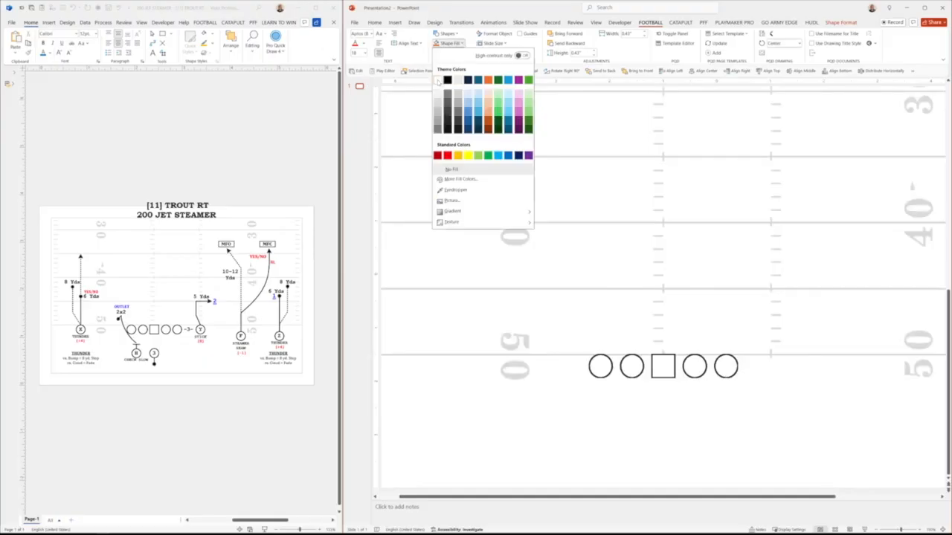
click(438, 82)
Step: Set the outline width of the five offensive line shapes to 2.25 pt
scroll(665, 268, down, 3)
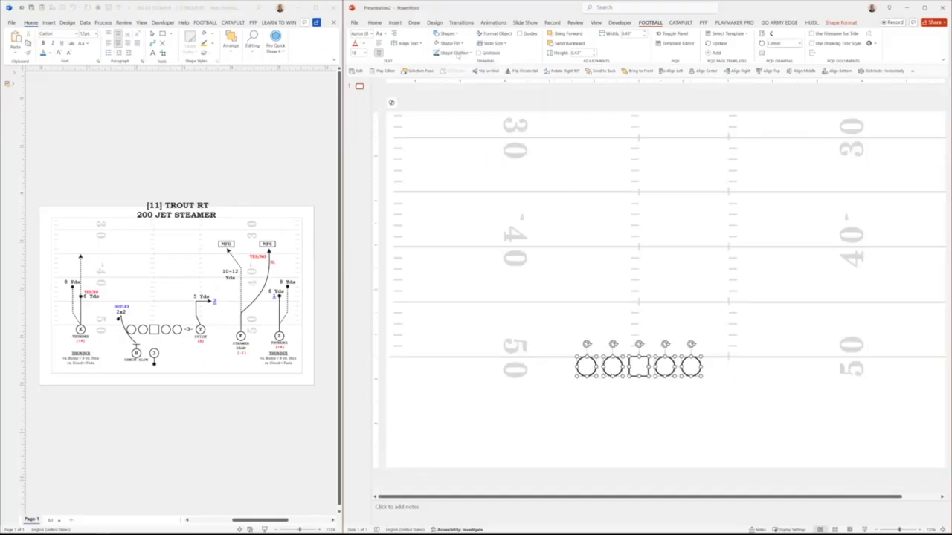
click(495, 35)
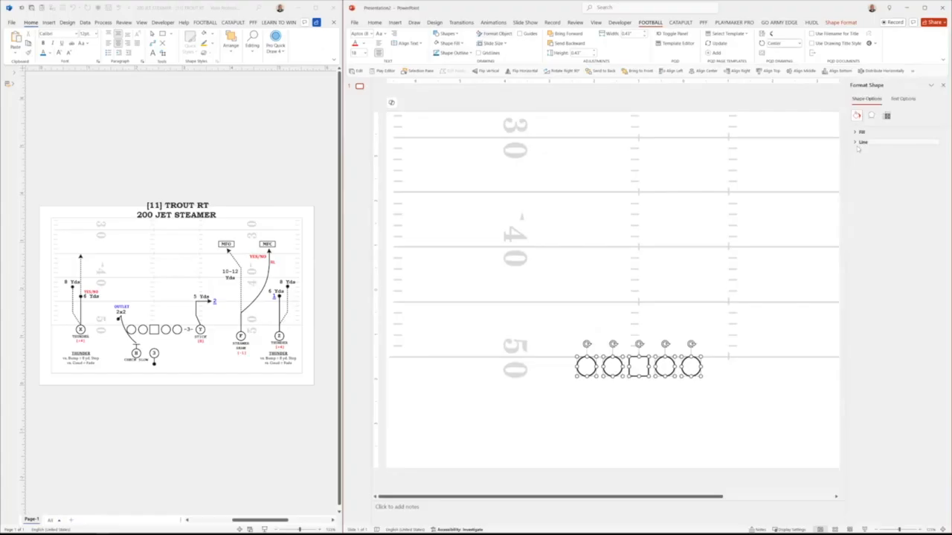
click(857, 143)
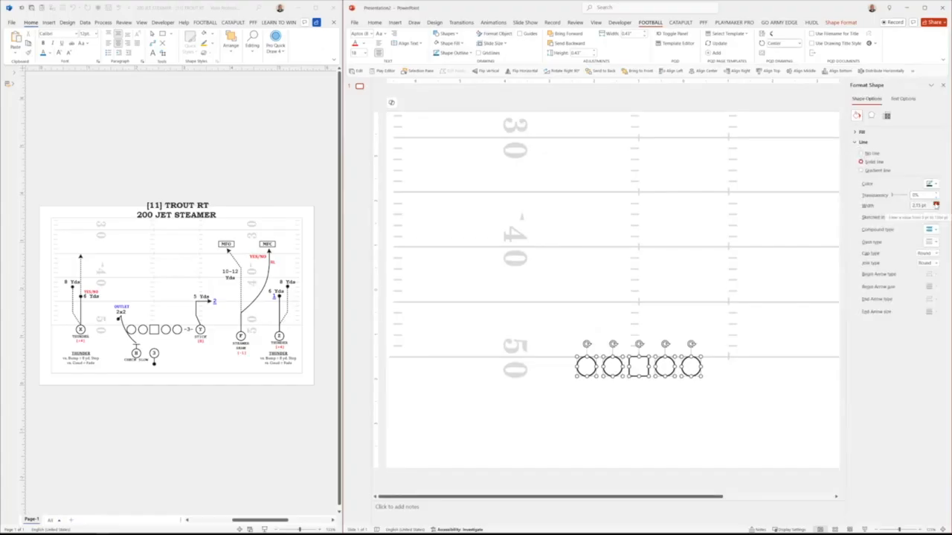
click(701, 394)
scroll(680, 368, down, 1)
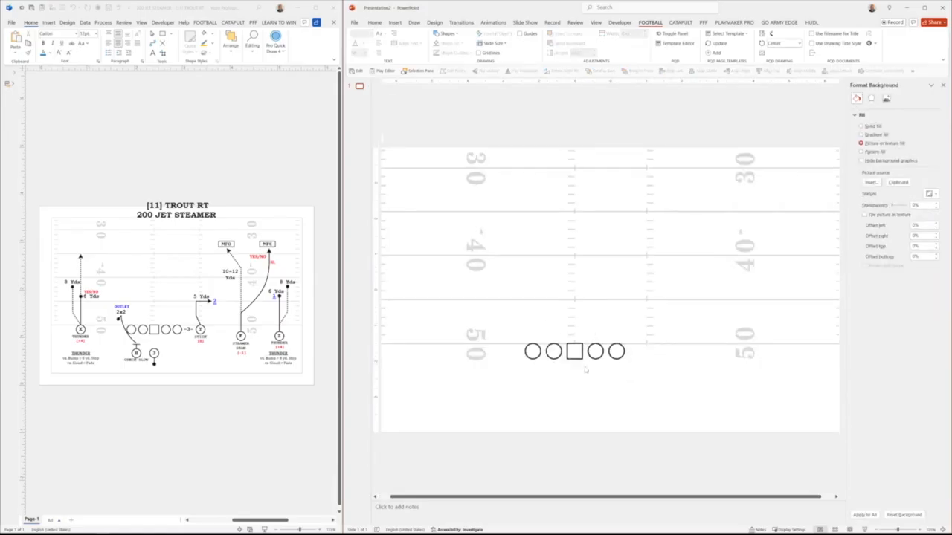
Step: Place copies of the leftmost line circle as a wide-left receiver, a tight end right of the line, and two backs level behind the line
click(537, 357)
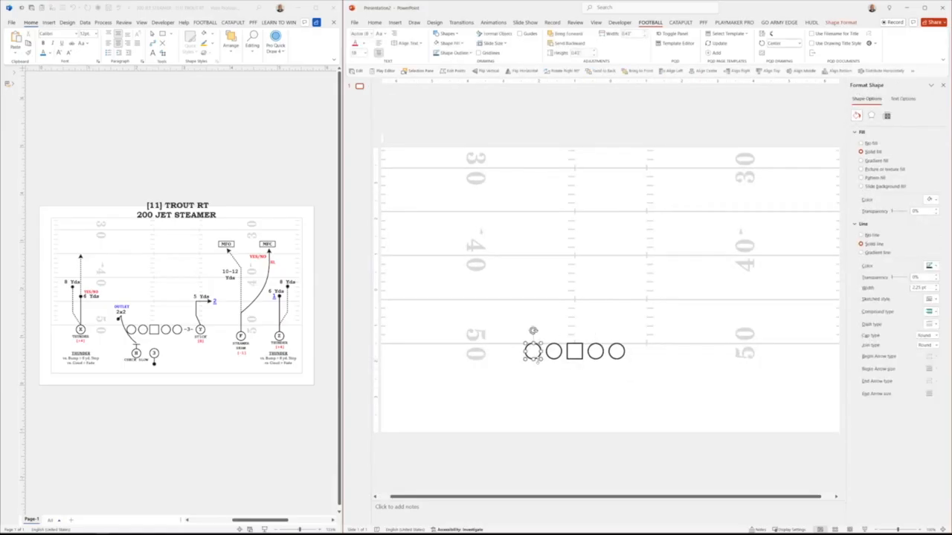
drag(542, 361, 612, 391)
key(ctrl+d)
key(ctrl+d)
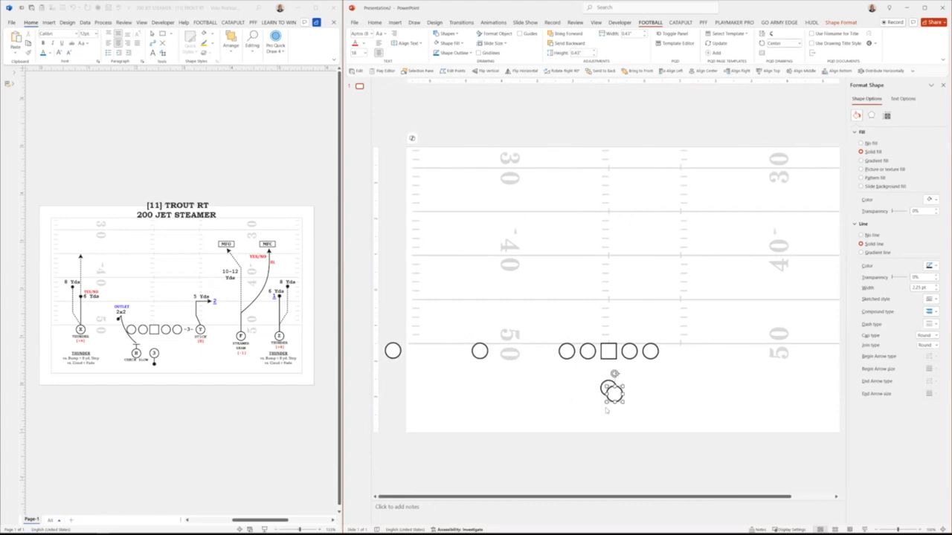
drag(617, 403, 583, 401)
drag(392, 351, 691, 352)
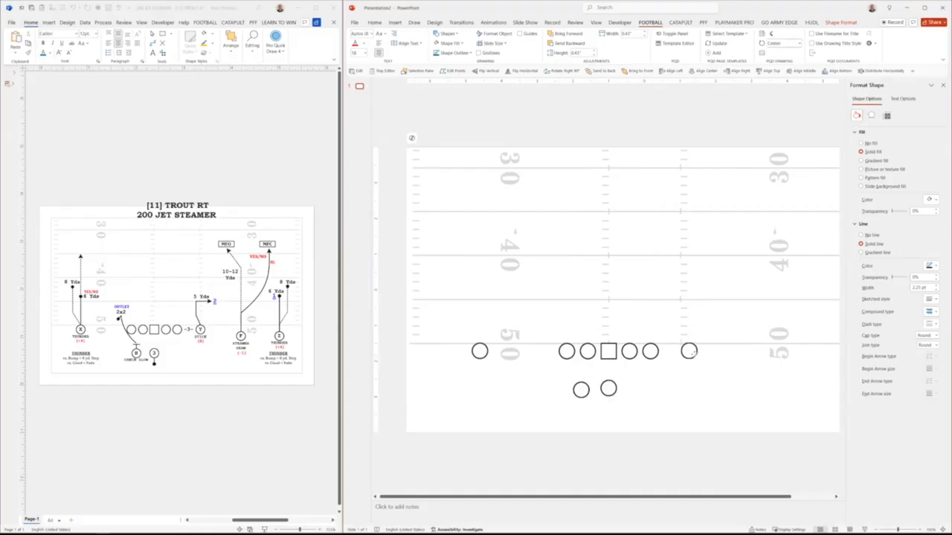
click(588, 394)
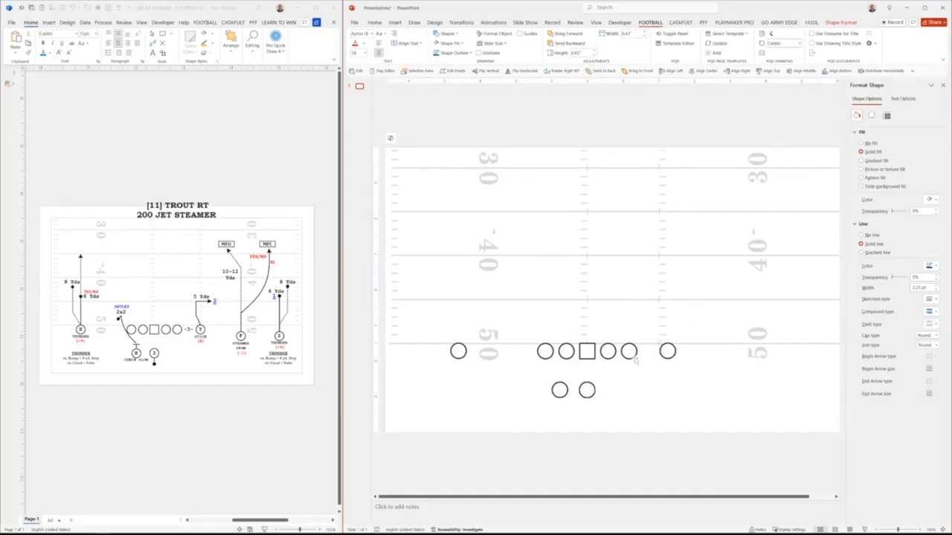
Step: Add two circle copies right of the tight end, slightly off the line, and nudge the back beside the quarterback slightly left
drag(635, 359, 644, 370)
drag(735, 367, 800, 361)
drag(636, 361, 738, 363)
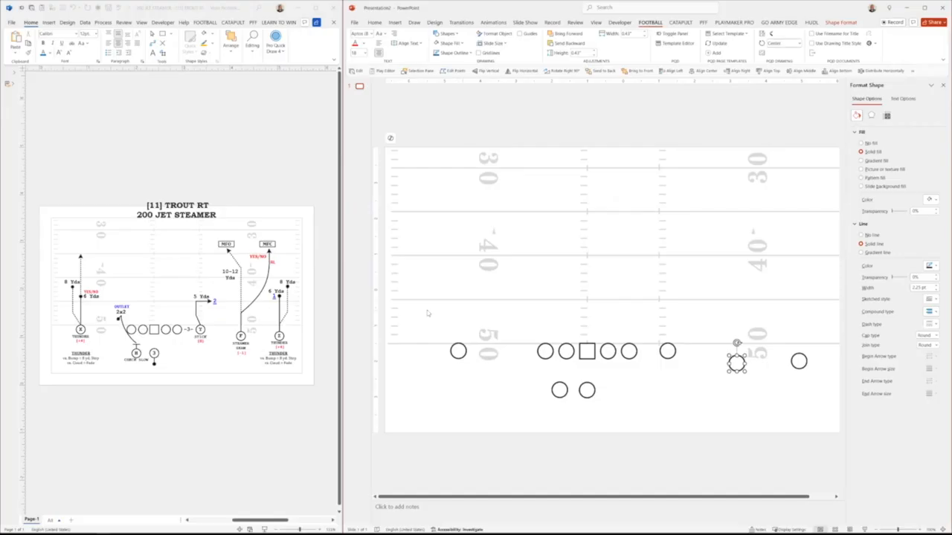
drag(567, 394, 563, 394)
click(563, 395)
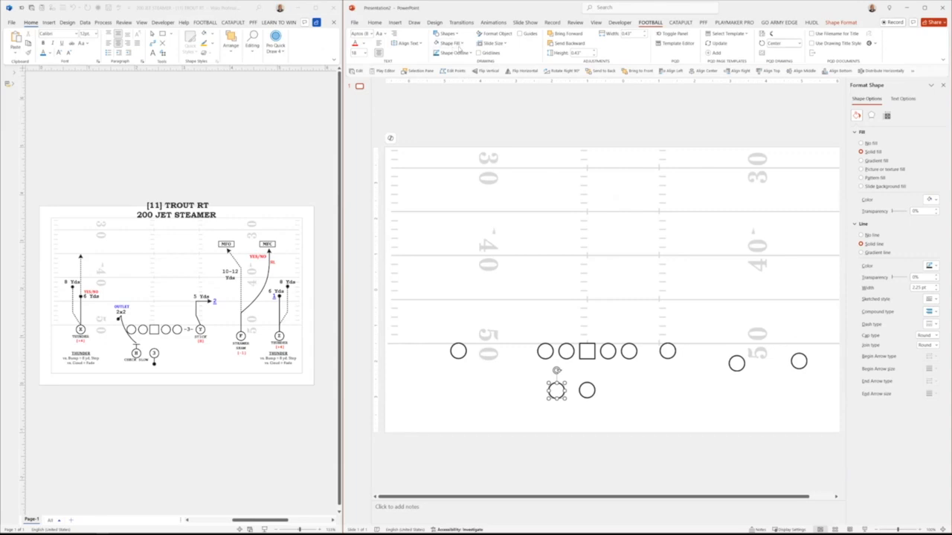
Step: Start a freeform line for the wide-left receiver's route
click(459, 35)
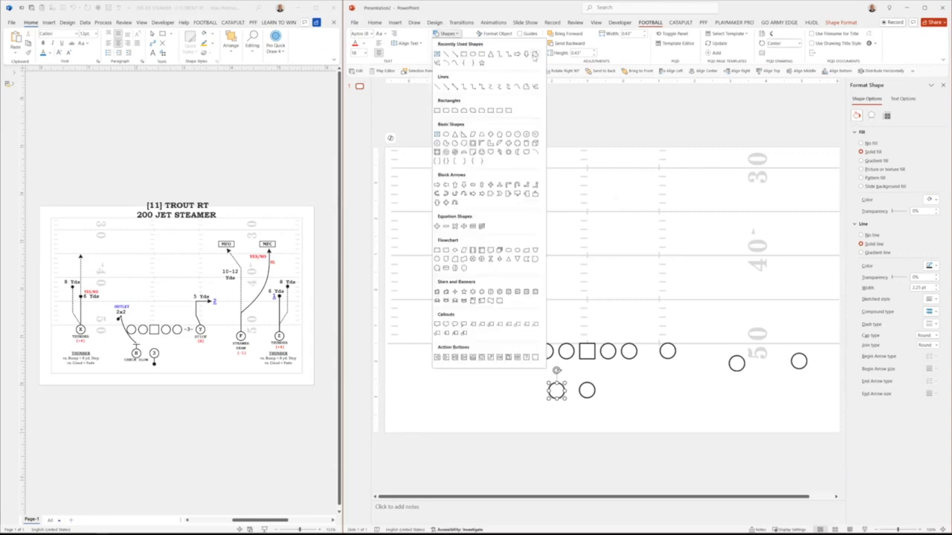
click(533, 57)
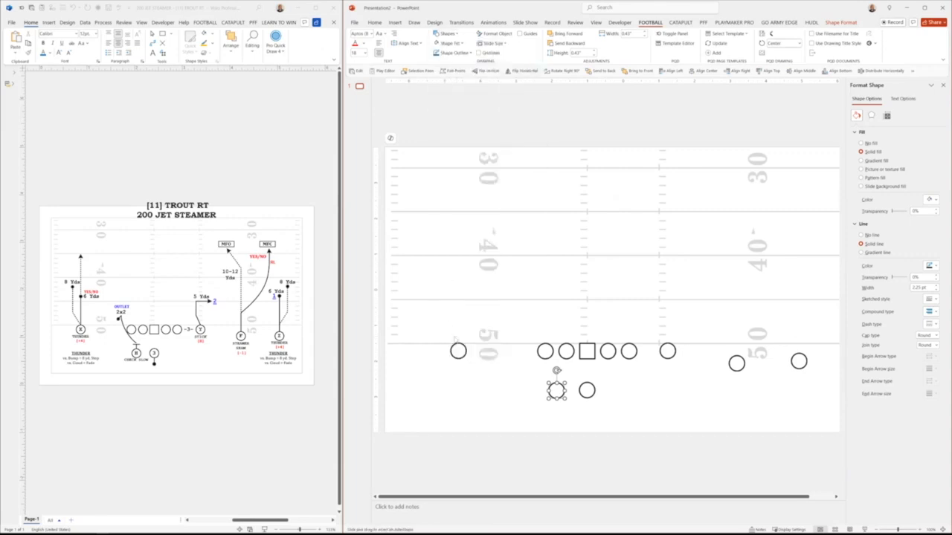